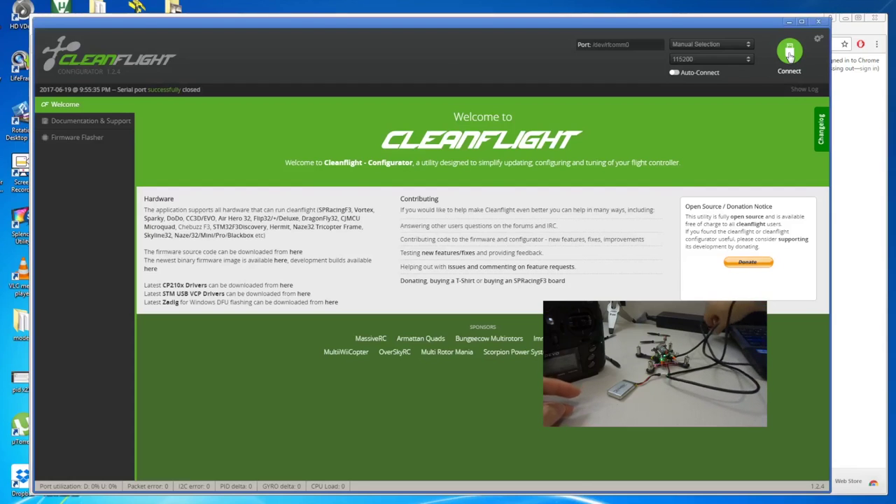
Connect to the flight controller and check the receiver's channel readings.
click(790, 55)
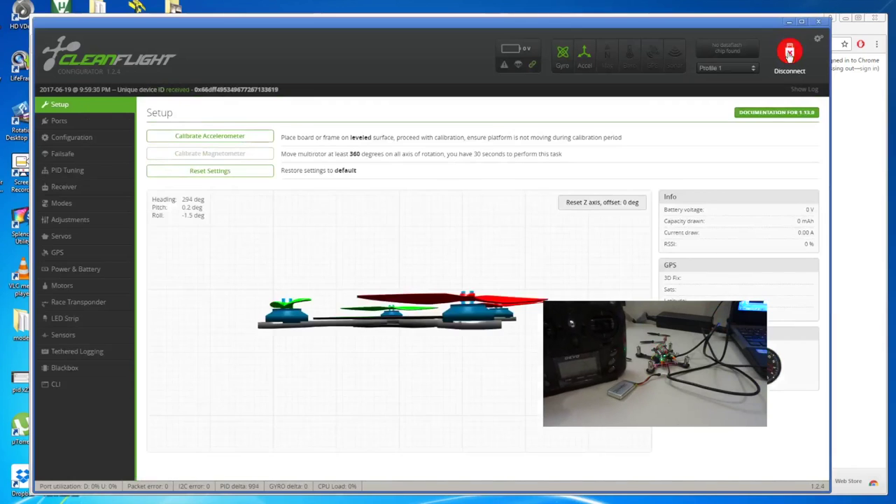
click(98, 192)
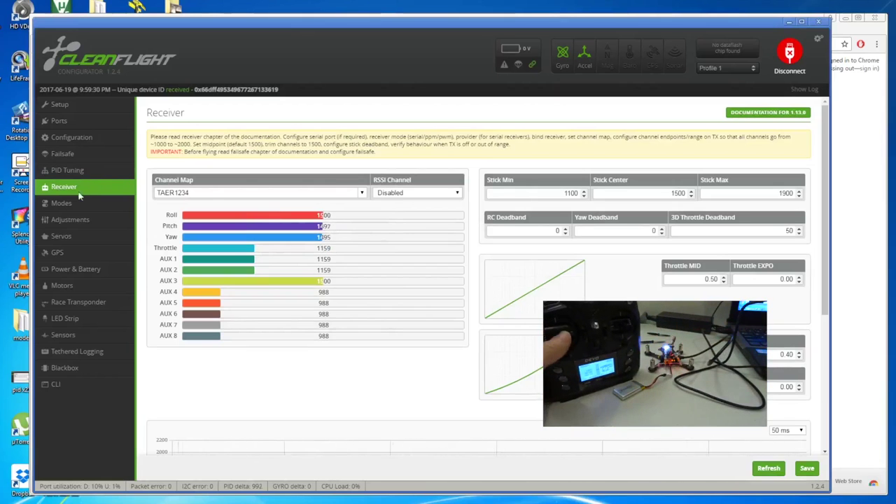
click(77, 206)
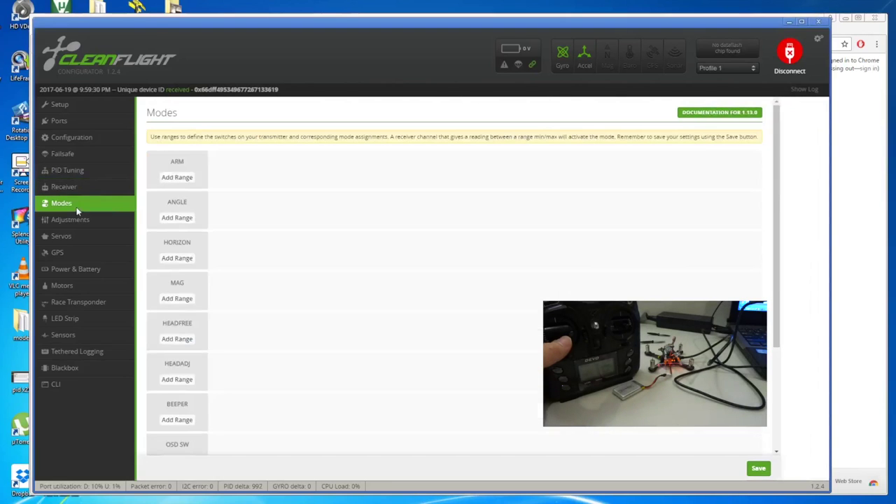
click(78, 190)
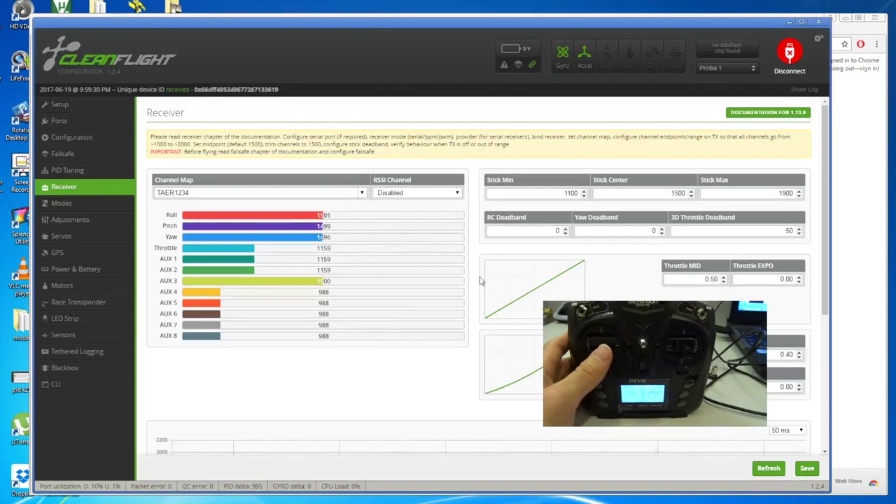
Add an ARM mode range on AUX 1 from 1700 to 2100.
click(76, 204)
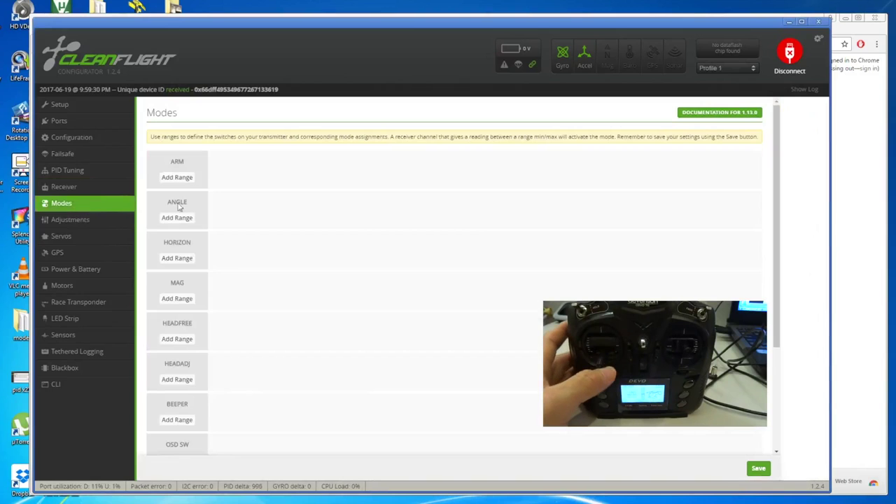
click(183, 178)
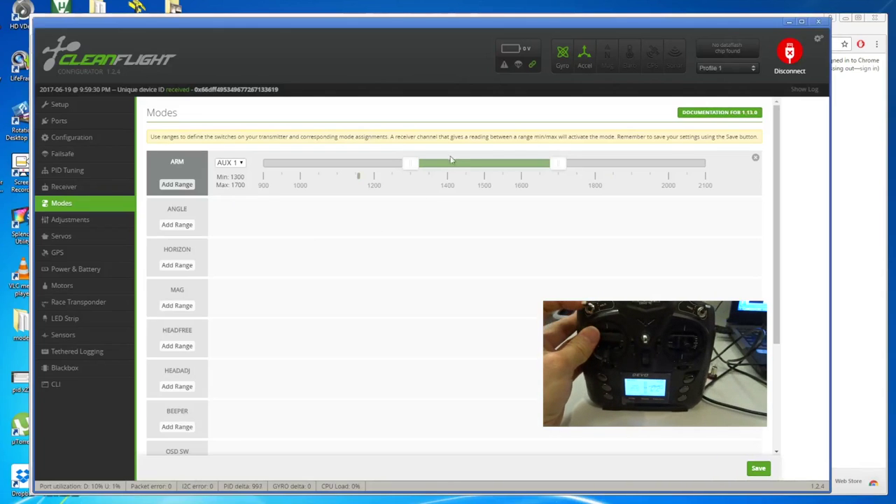
drag(440, 165, 590, 179)
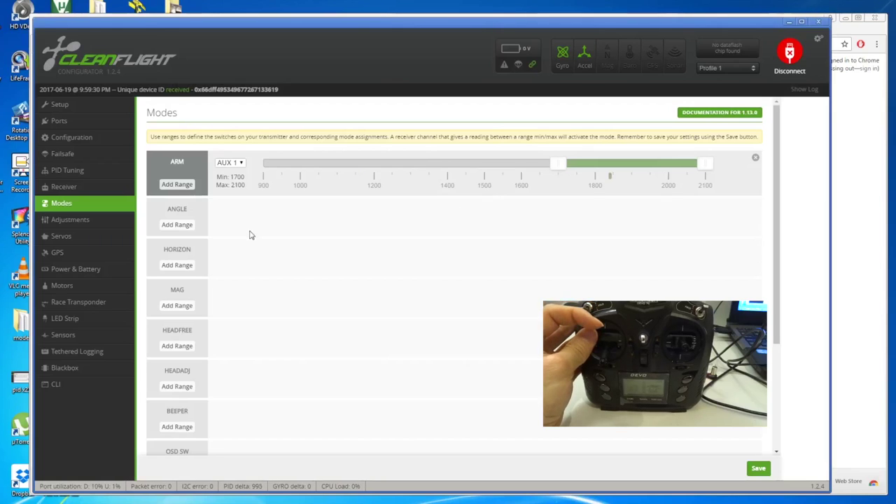
Add a HORIZON mode range on AUX 2 from 900 to 1300.
click(183, 265)
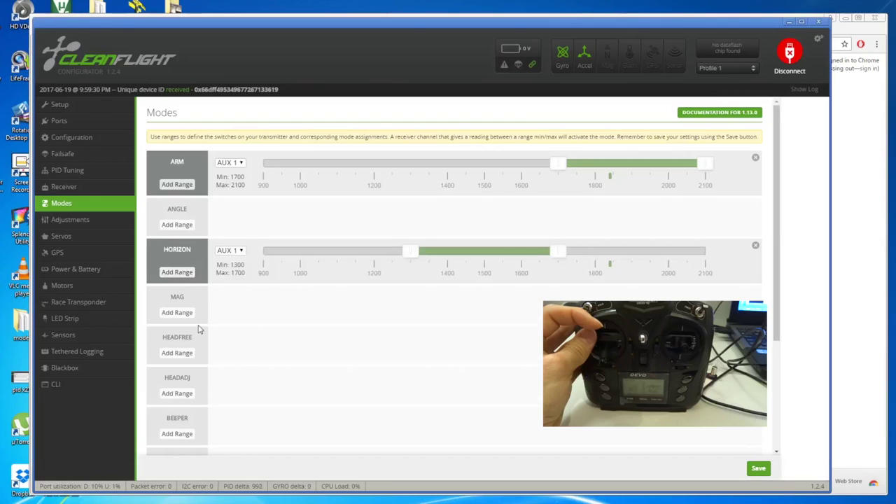
scroll(205, 366, down, 3)
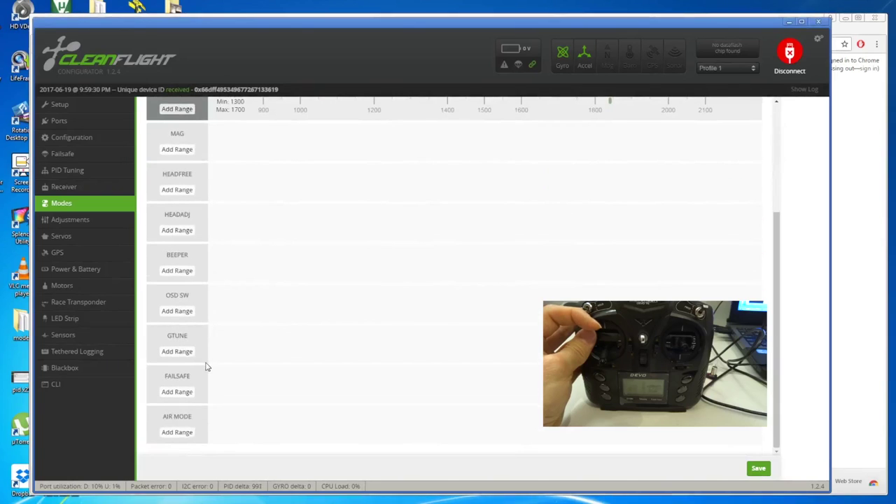
scroll(206, 366, up, 3)
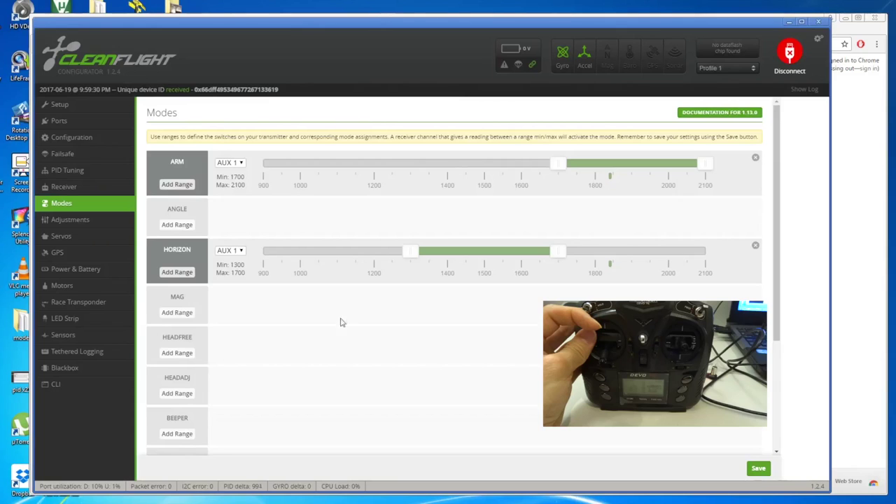
click(241, 252)
click(239, 269)
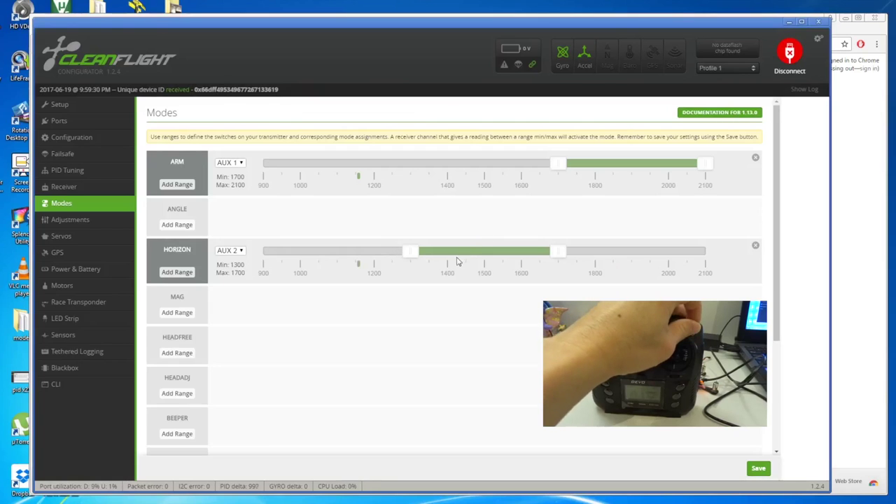
drag(456, 250, 308, 260)
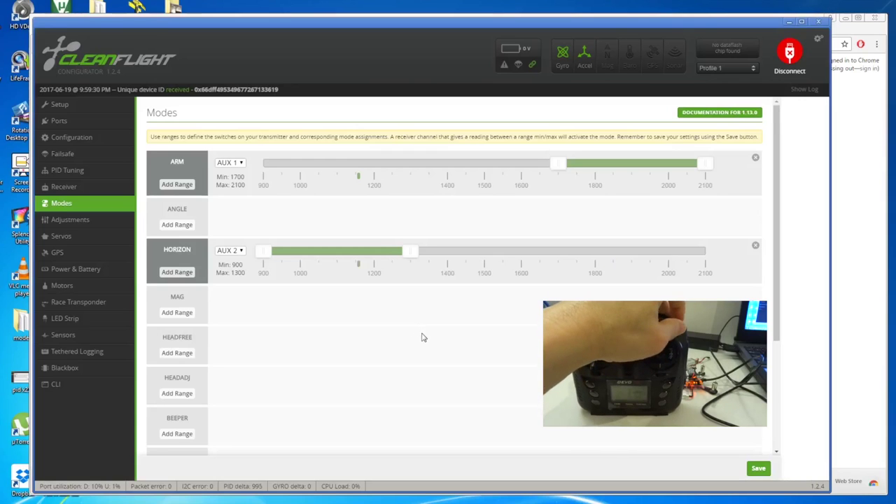
Add an AIR MODE range on AUX 2 from 1300 to 2100.
scroll(424, 340, down, 3)
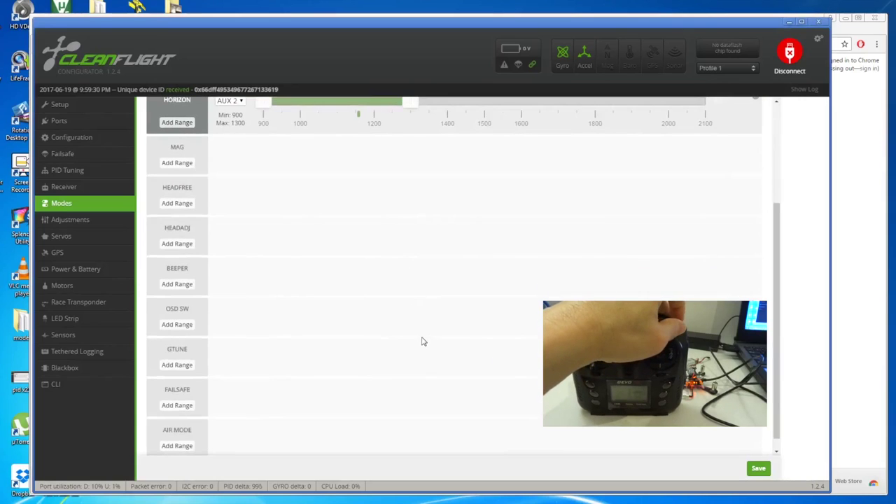
click(181, 448)
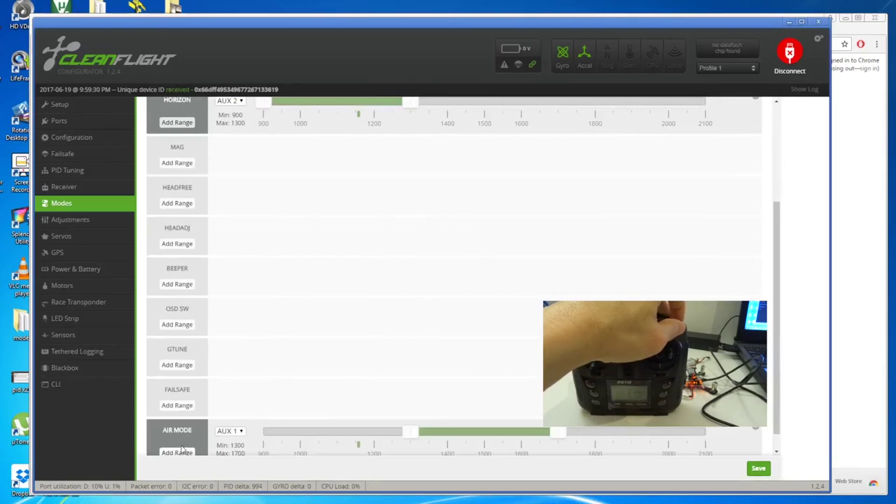
click(240, 433)
click(236, 449)
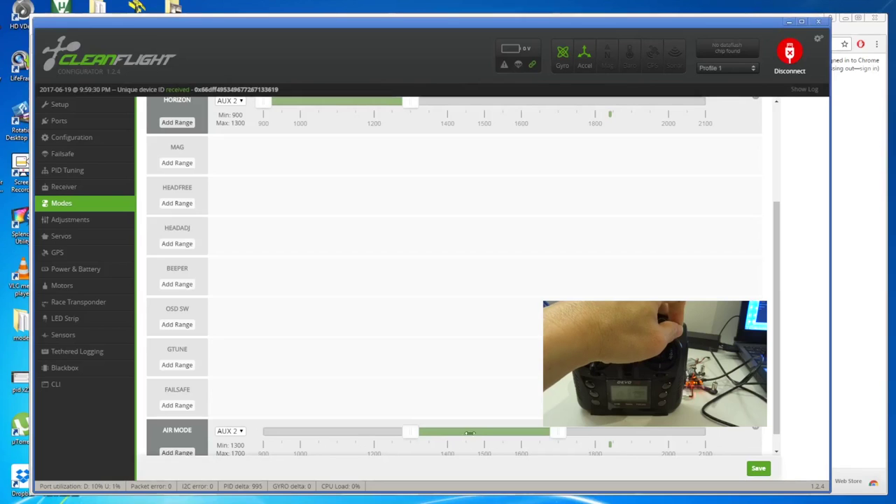
drag(553, 439, 702, 438)
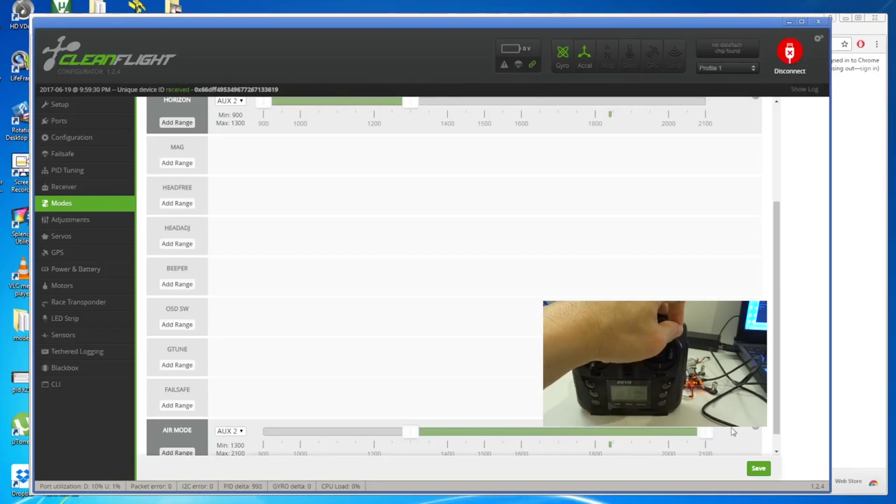
Raise the AIR MODE range's minimum to 1350, comparing it with the HORIZON range.
scroll(489, 423, up, 1)
scroll(489, 423, down, 2)
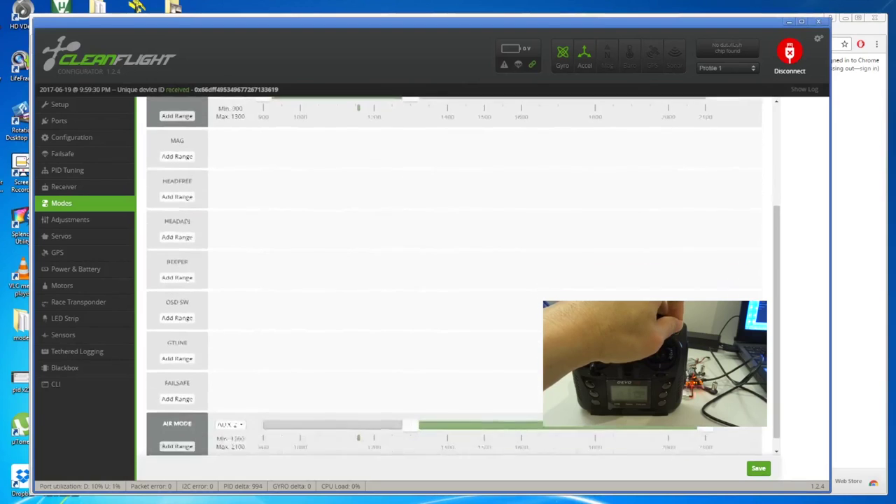
scroll(488, 423, up, 1)
scroll(424, 434, down, 1)
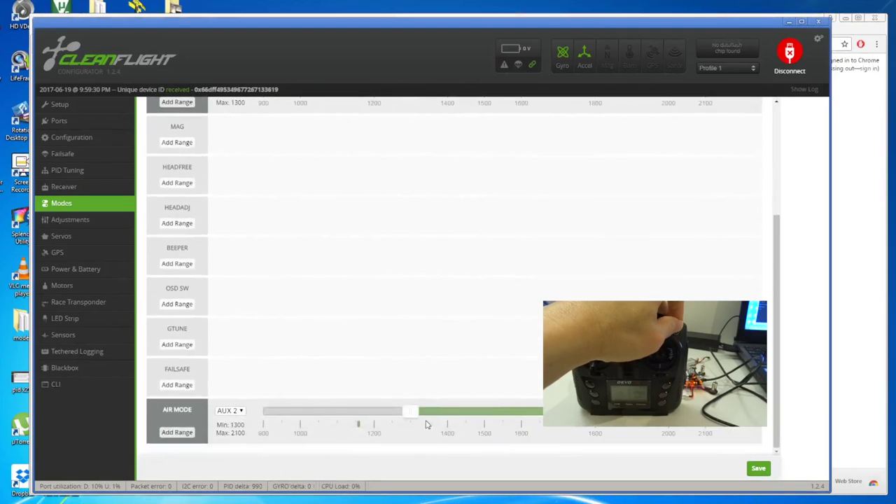
drag(424, 414, 444, 413)
scroll(444, 415, up, 2)
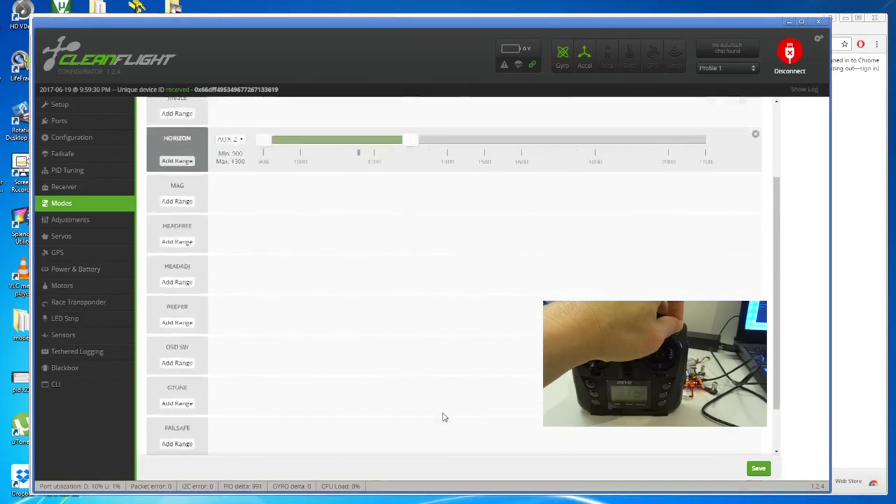
scroll(443, 417, down, 1)
scroll(443, 416, down, 1)
scroll(444, 414, up, 1)
scroll(444, 414, down, 1)
scroll(448, 420, up, 1)
scroll(452, 428, down, 2)
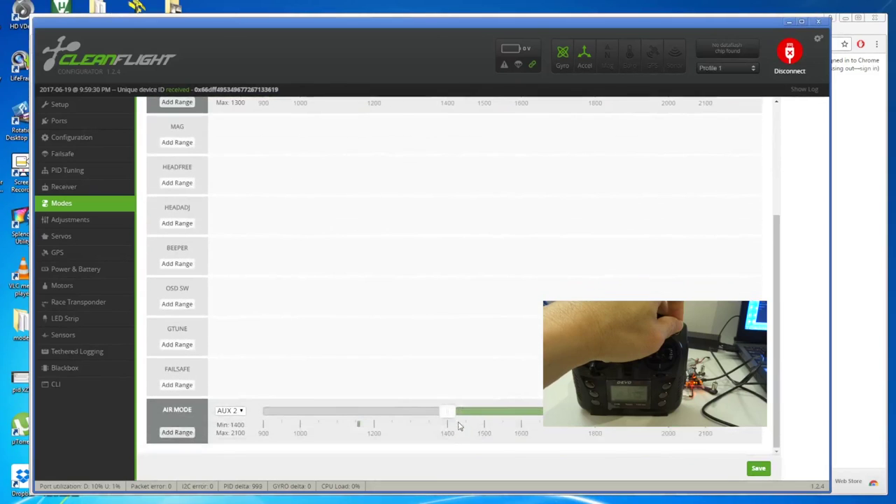
drag(450, 414, 429, 415)
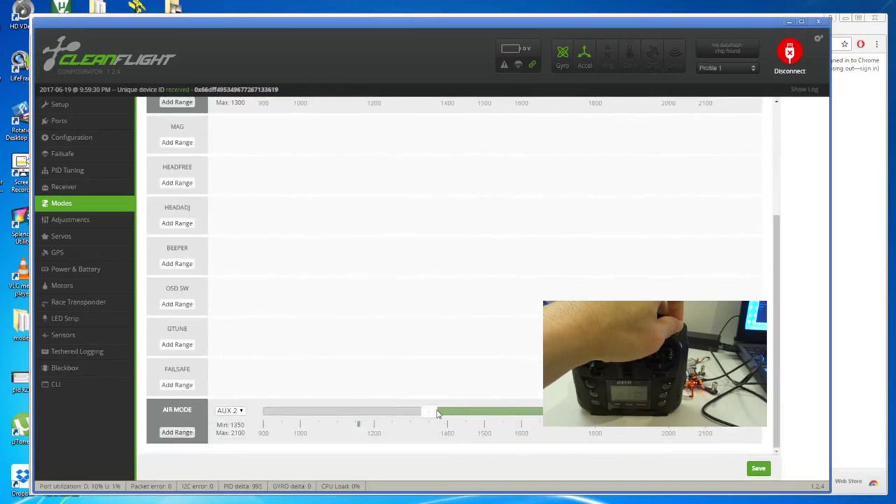
Review the HORIZON and AIR MODE ranges and save the mode settings to the flight controller.
scroll(440, 414, up, 1)
scroll(439, 415, down, 2)
scroll(439, 413, up, 3)
scroll(439, 414, down, 3)
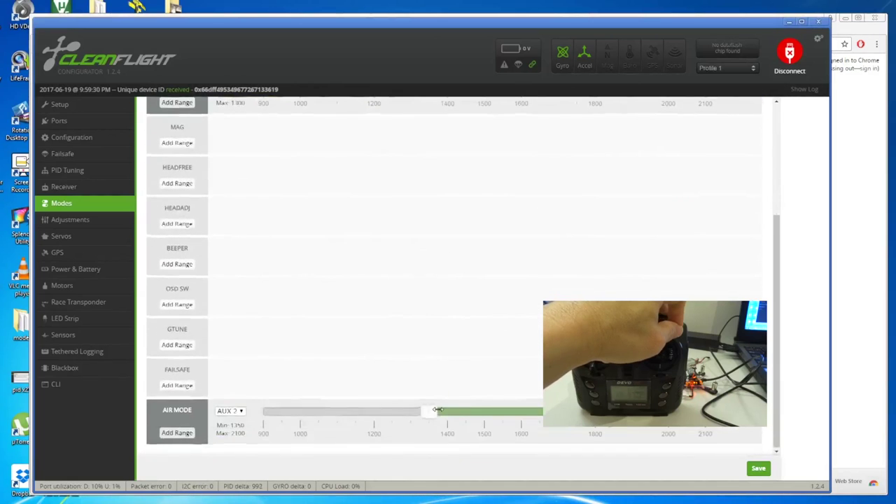
scroll(439, 414, up, 2)
scroll(439, 414, down, 3)
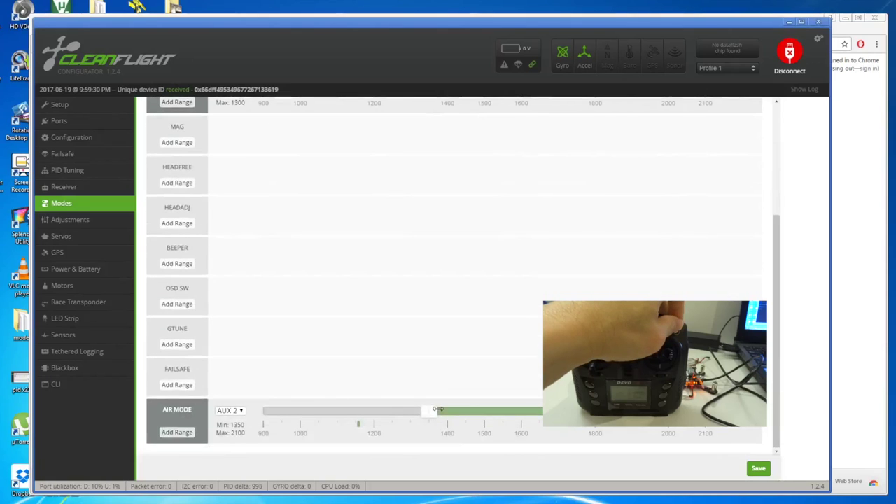
scroll(439, 413, up, 3)
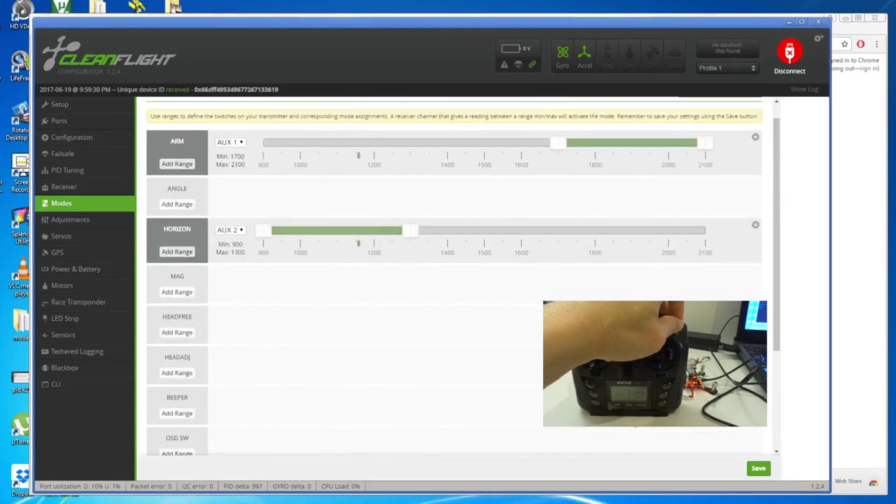
click(759, 469)
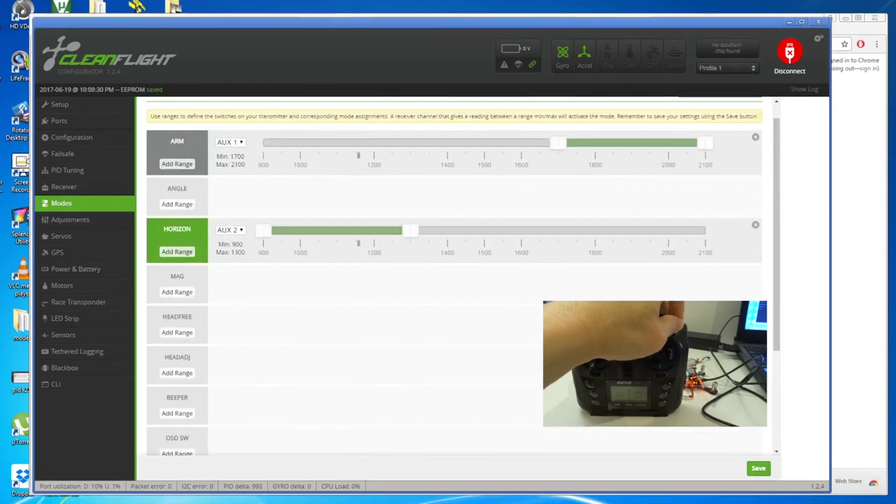
scroll(454, 280, down, 3)
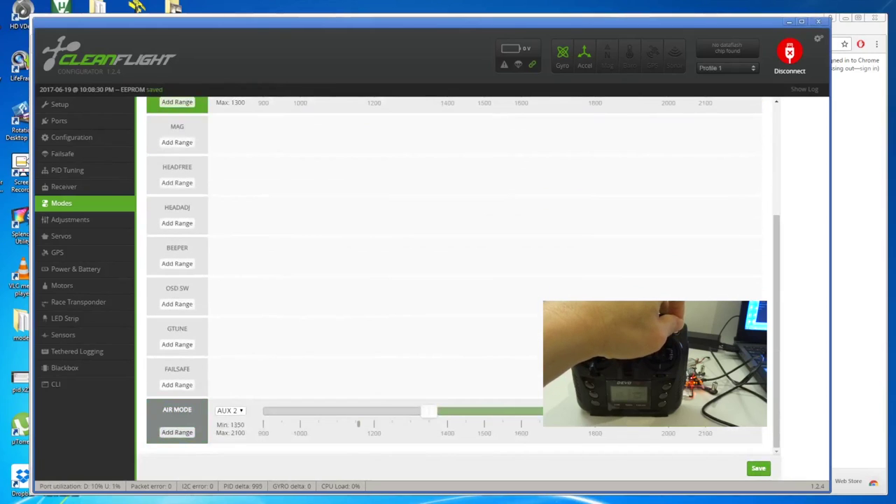
scroll(454, 281, up, 4)
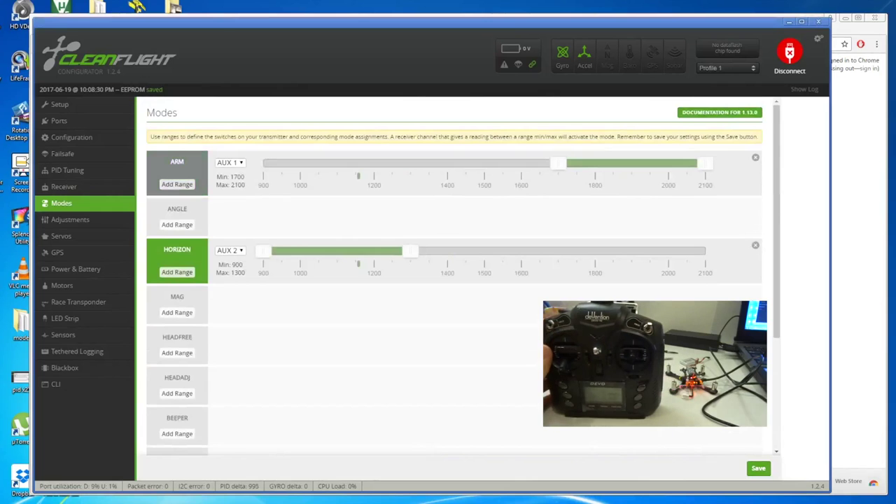
Calibrate the accelerometer, save the configuration with a reboot, and check the model's attitude in the setup view.
click(78, 110)
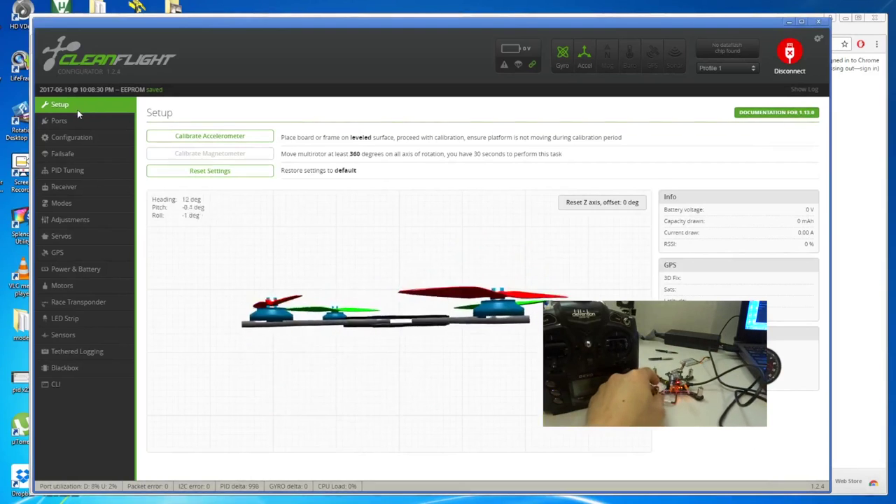
click(216, 136)
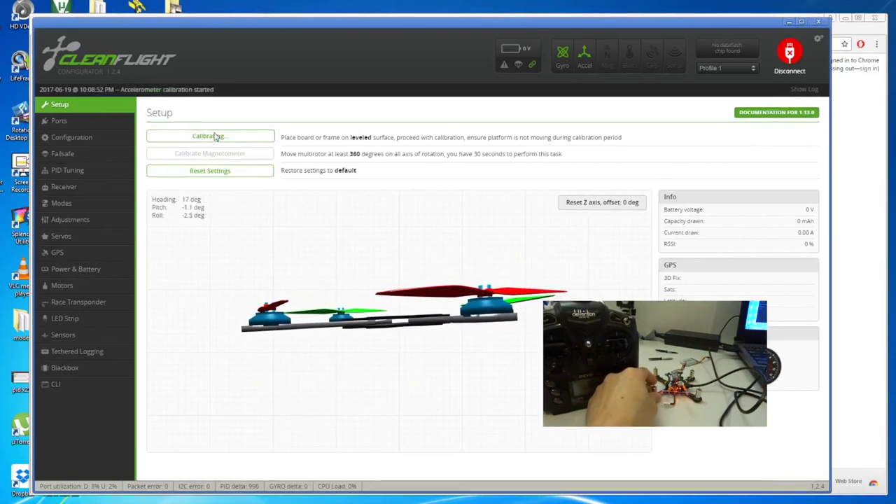
click(98, 142)
click(799, 470)
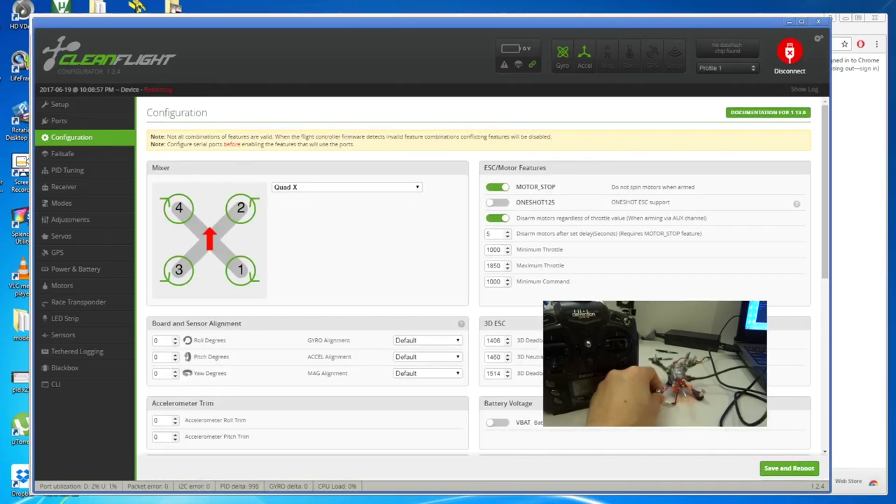
click(82, 104)
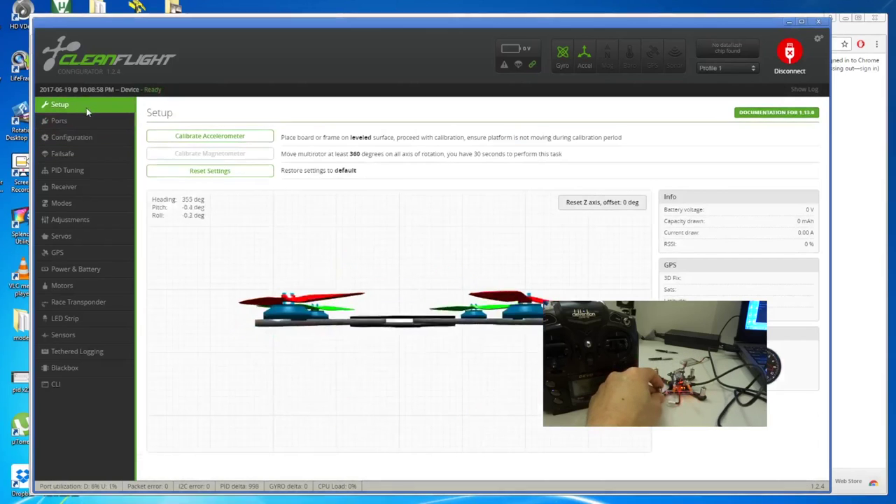
Set the PID tuning rates to roll 0.70, pitch 0.70 and yaw 0.80, and save them.
click(74, 137)
click(73, 155)
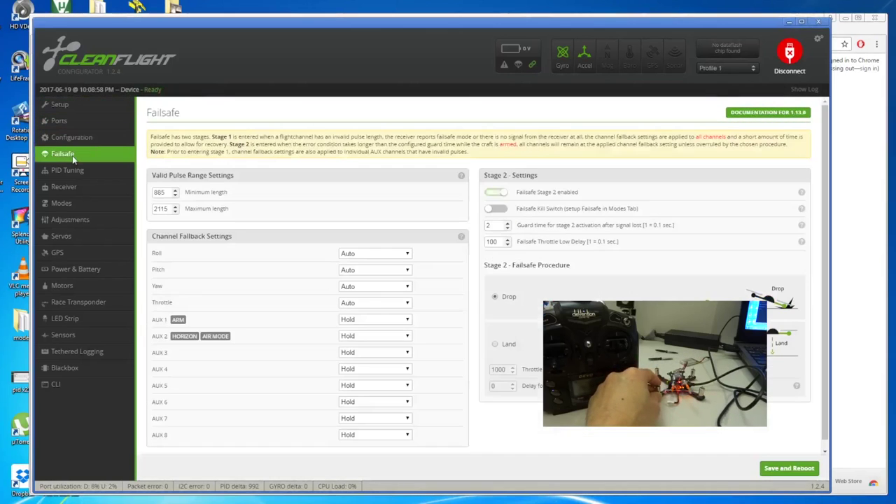
click(82, 172)
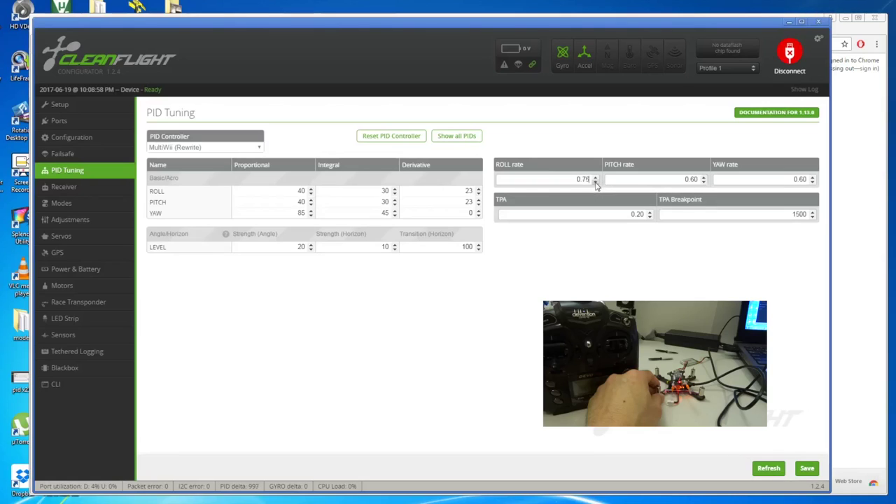
click(595, 183)
click(813, 177)
click(806, 468)
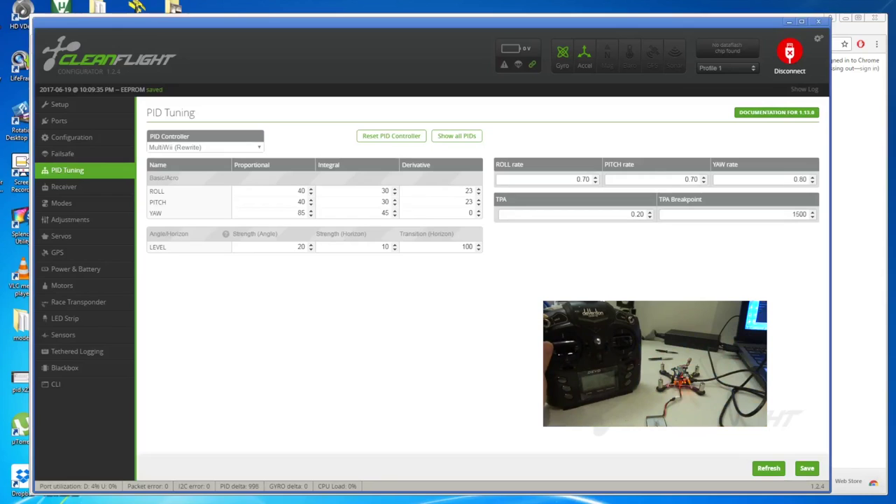
Save the flight mode settings to the flight controller again and disconnect from it.
click(101, 211)
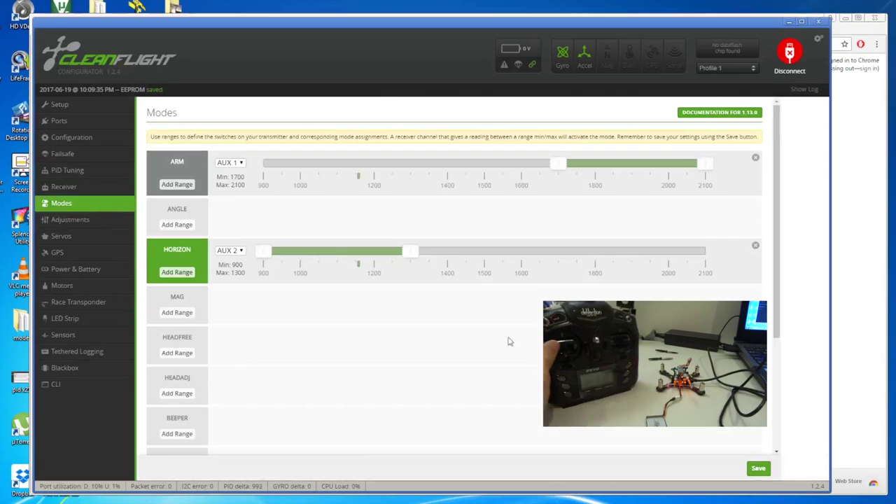
click(762, 470)
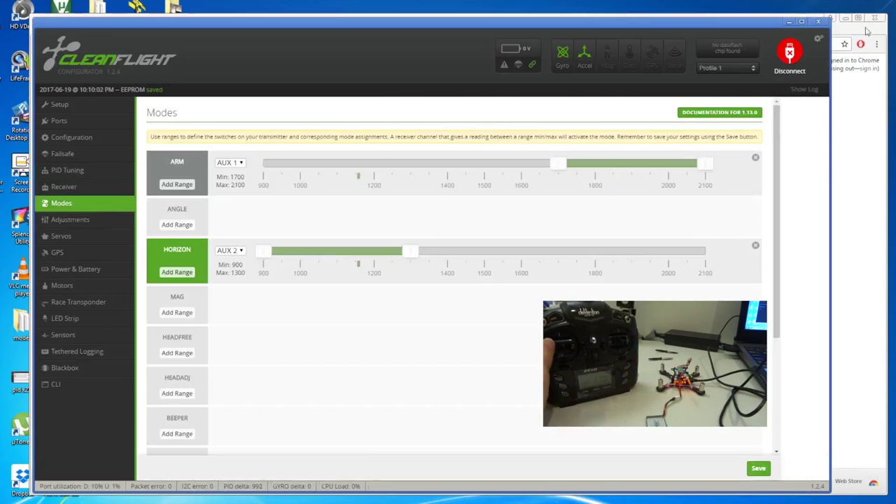
click(790, 56)
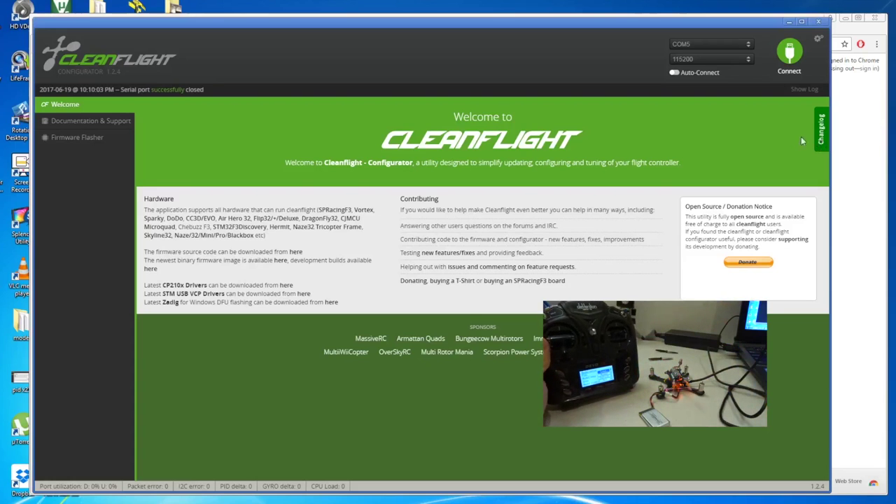
Reconnect to the flight controller and test the transmitter switches against the mode ranges and receiver channels.
click(790, 53)
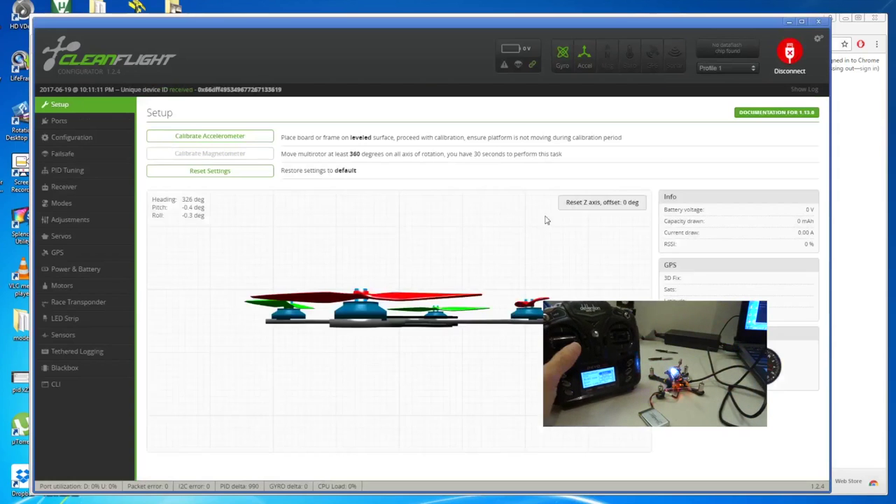
click(81, 203)
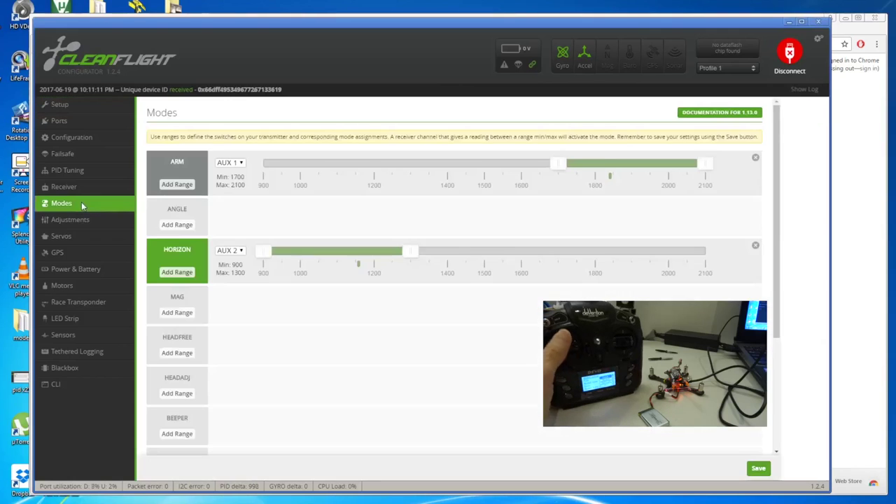
click(77, 191)
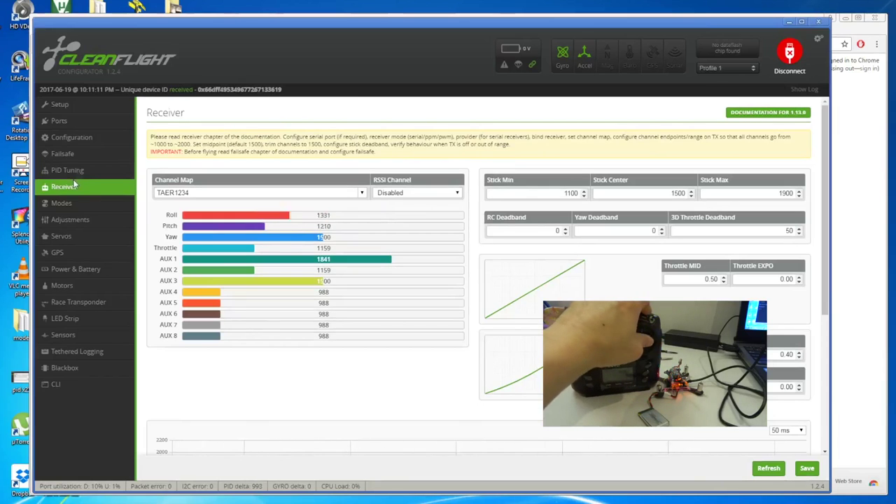
click(73, 204)
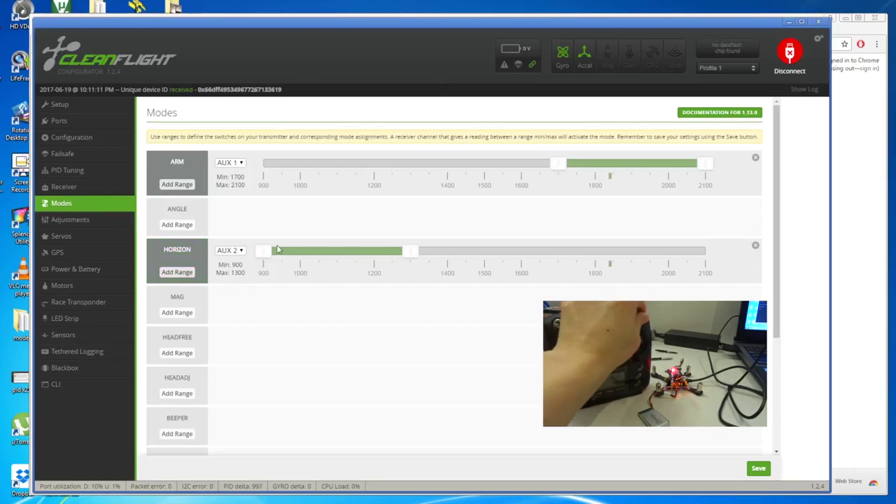
Check the failsafe, configuration and receiver channel settings, and save the receiver settings.
click(93, 160)
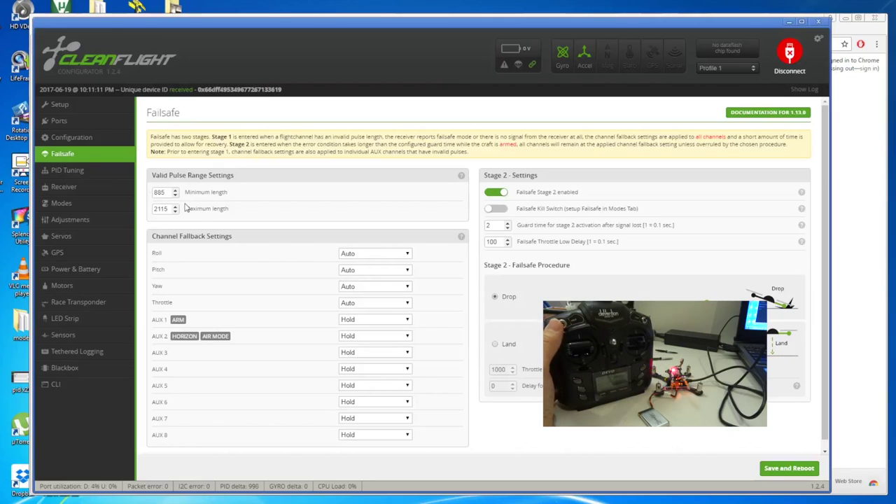
click(94, 140)
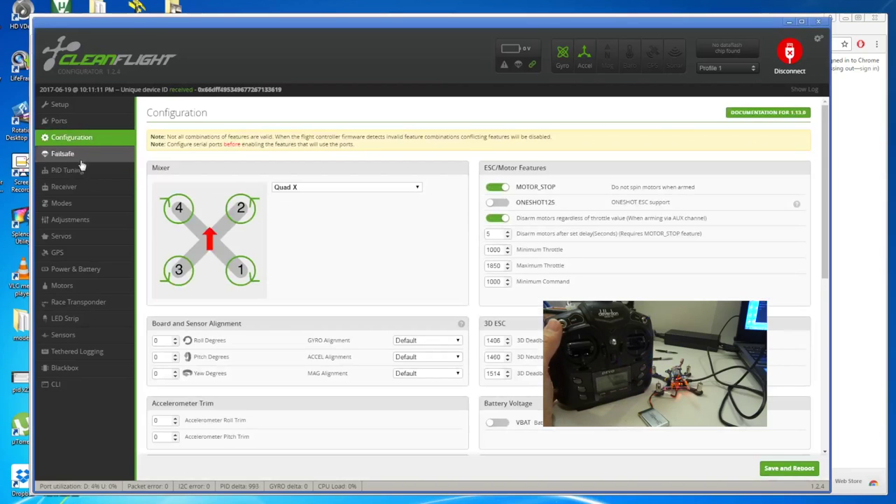
click(87, 193)
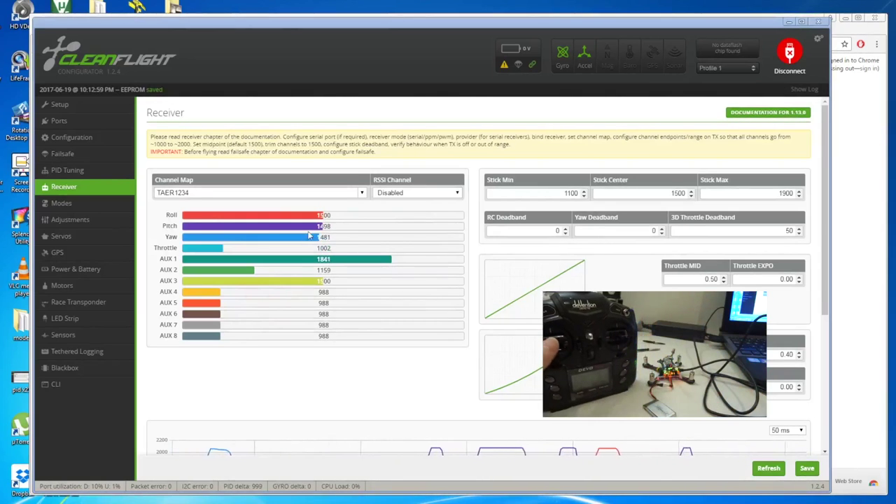
click(809, 469)
Recalibrate the accelerometer with the quadcopter held level and save the configuration with a reboot.
click(70, 170)
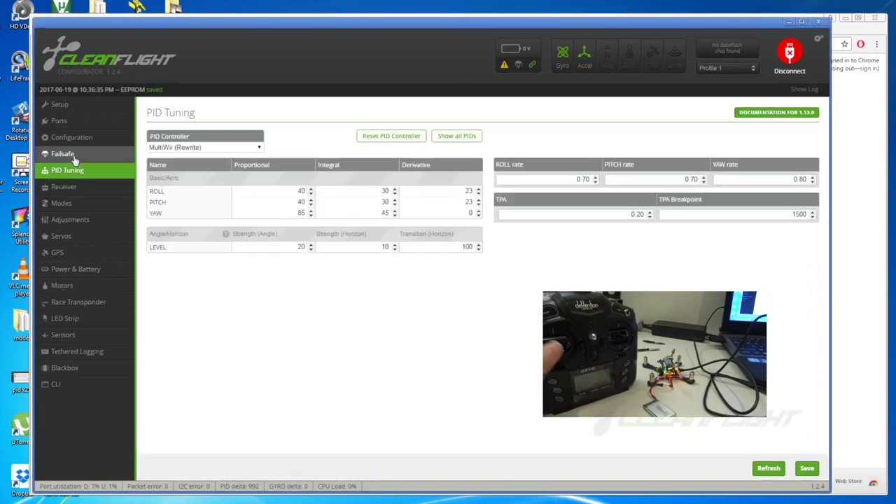
click(74, 154)
click(74, 139)
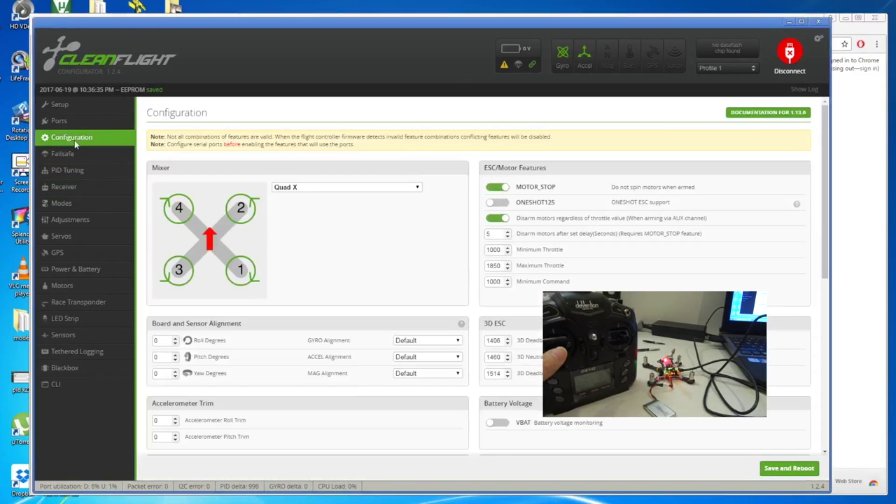
click(77, 122)
click(72, 105)
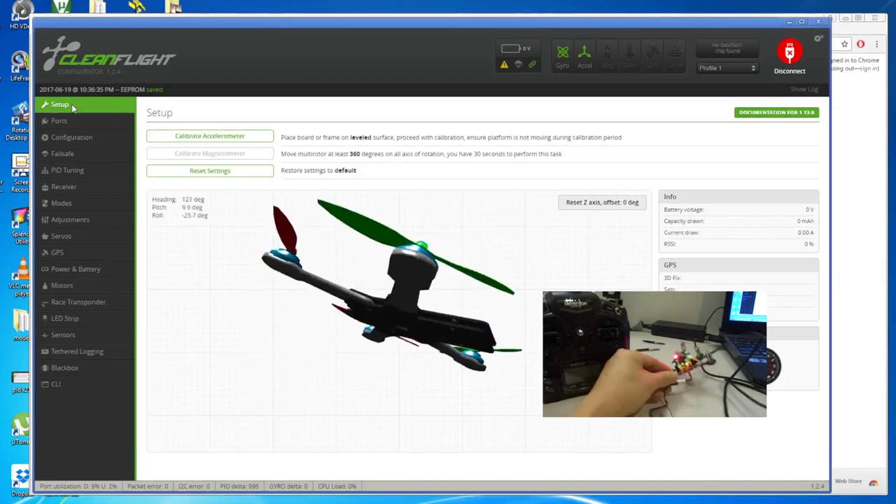
click(210, 135)
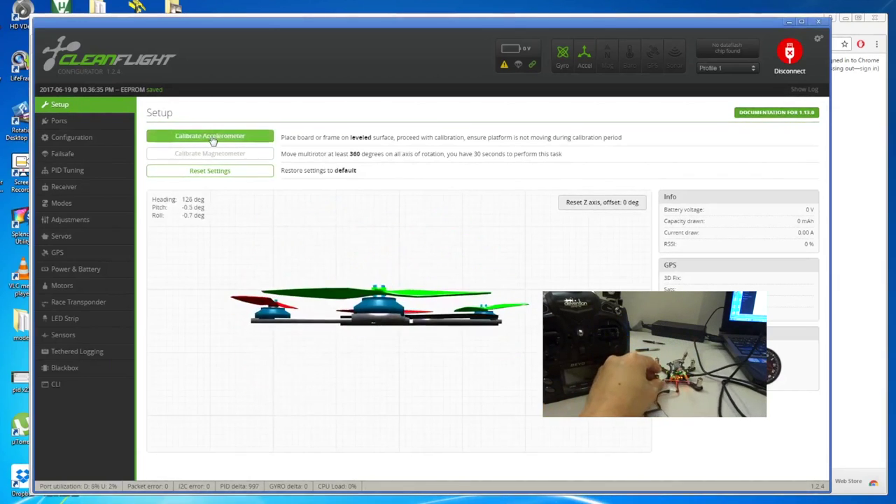
click(210, 135)
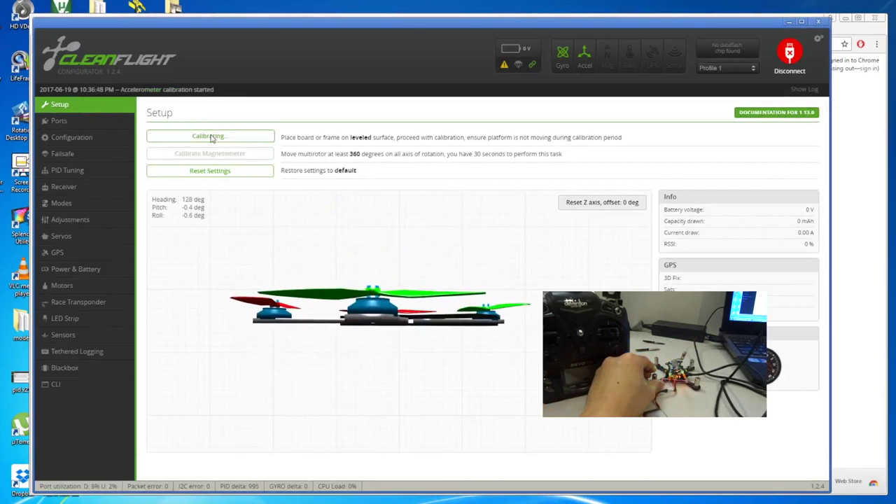
click(98, 140)
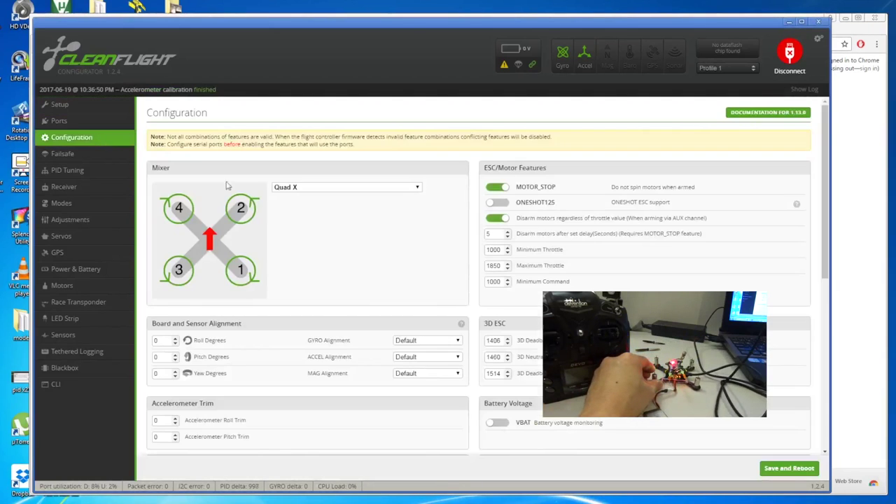
click(790, 469)
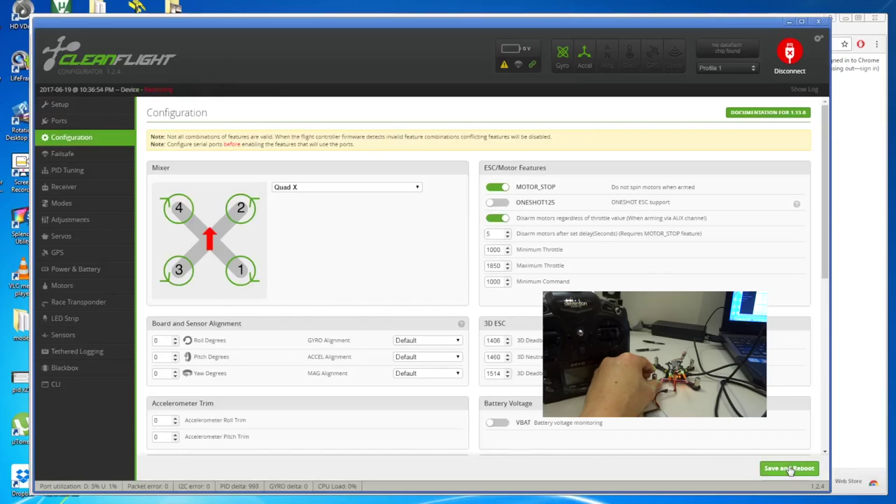
Review the model's attitude, the ports, configuration, failsafe and PID settings, and test the ARM switch against the modes and receiver channels.
click(86, 112)
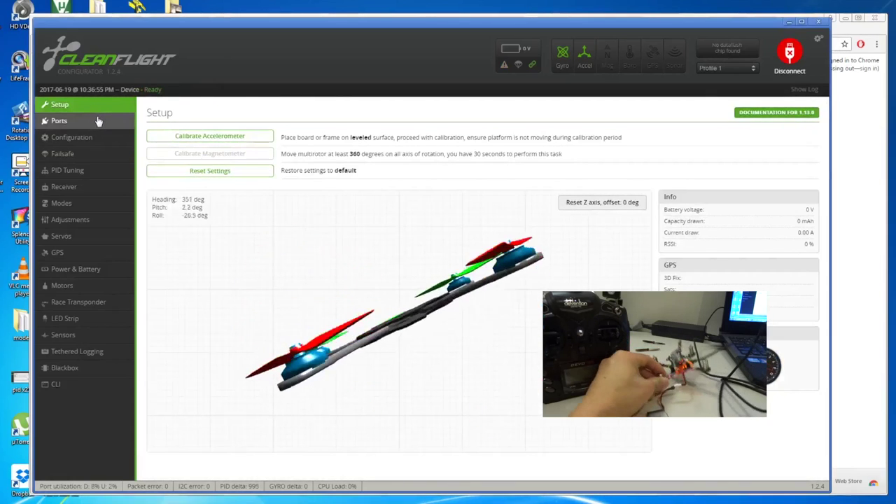
click(57, 121)
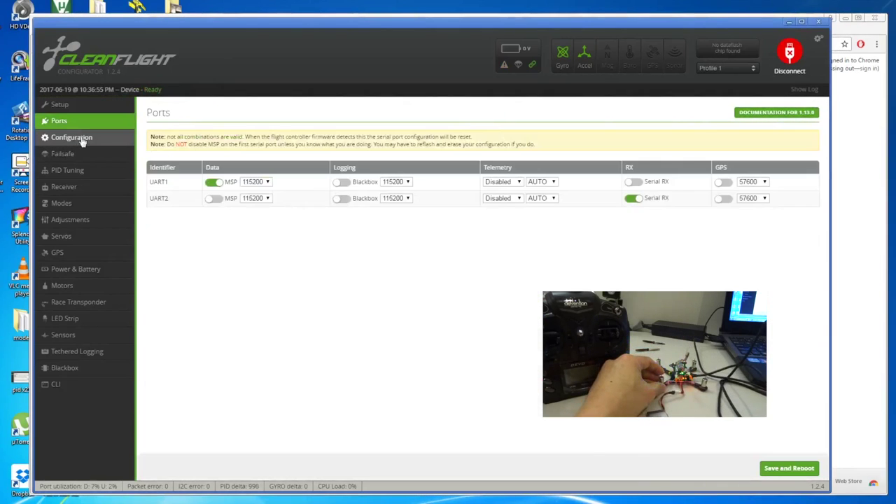
click(82, 139)
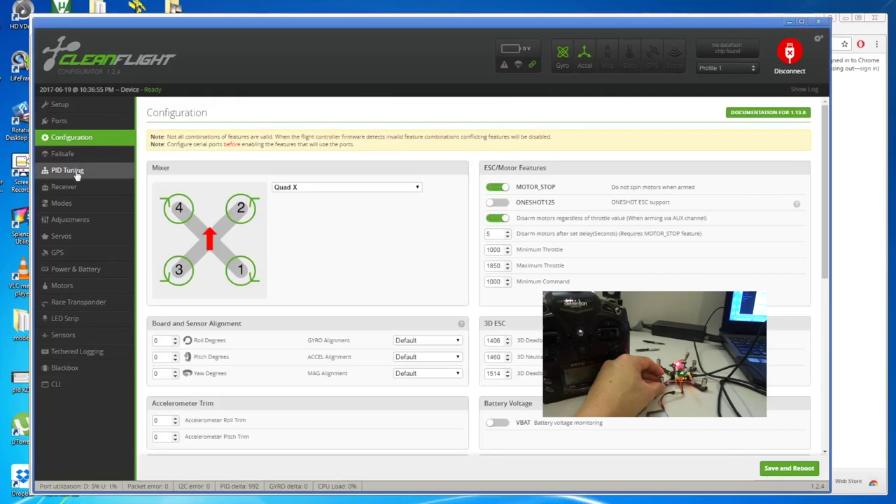
click(76, 155)
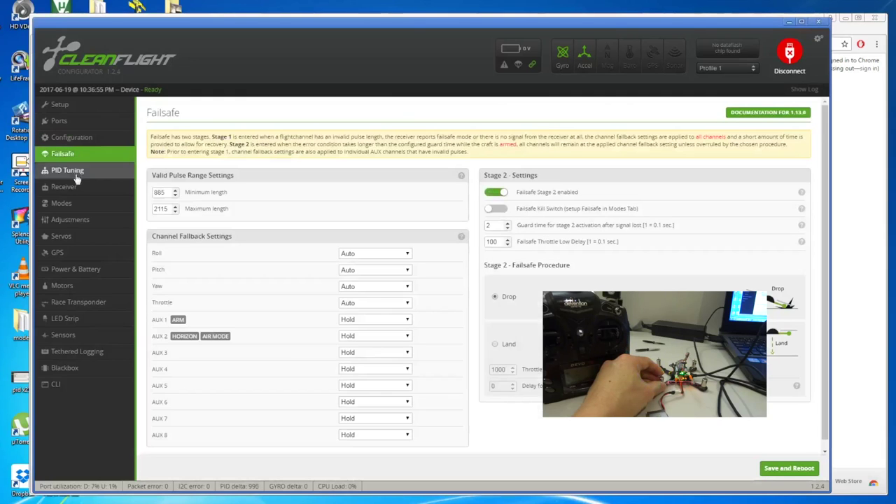
click(74, 172)
click(76, 189)
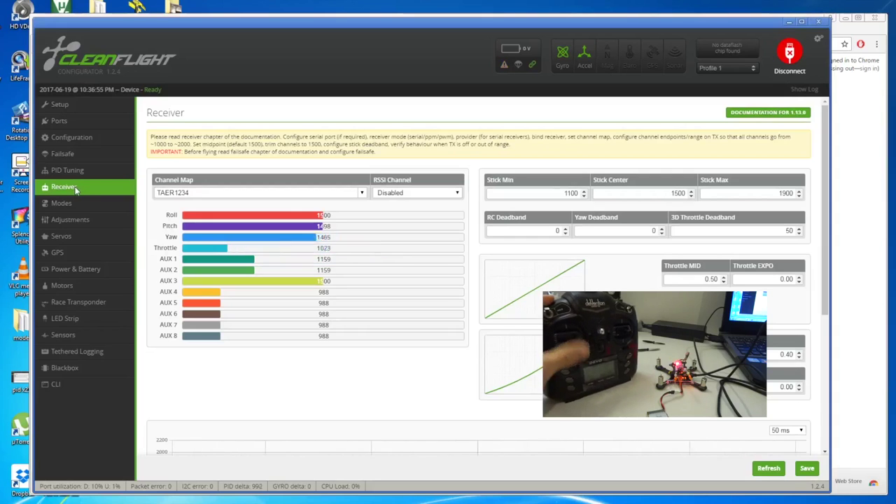
click(80, 202)
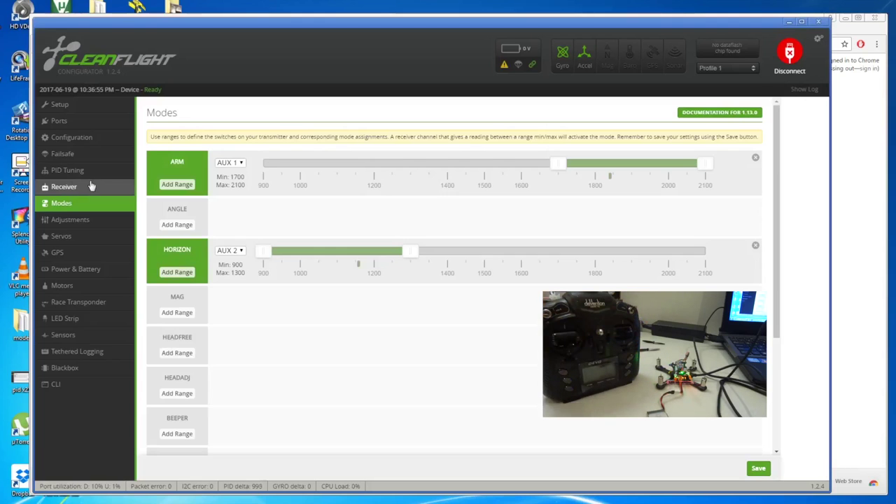
click(89, 188)
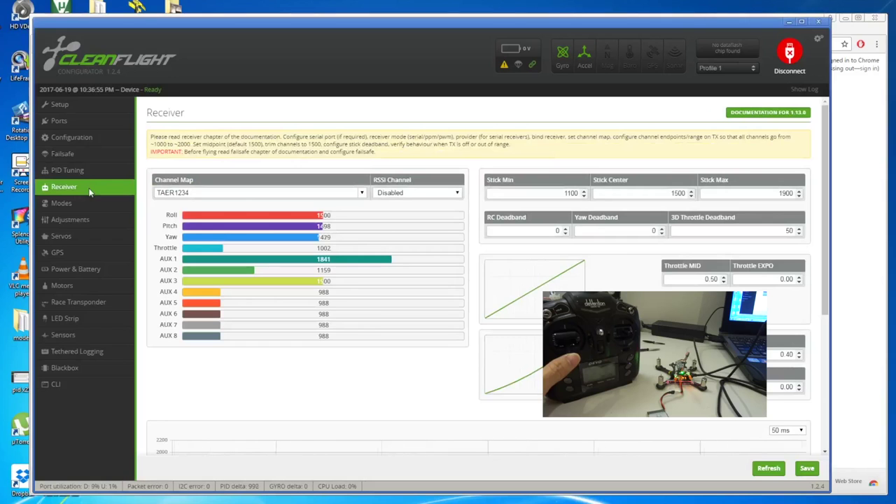
Look over the PID tuning, configuration, setup, ports, sensors, LED strip and race transponder pages.
click(88, 172)
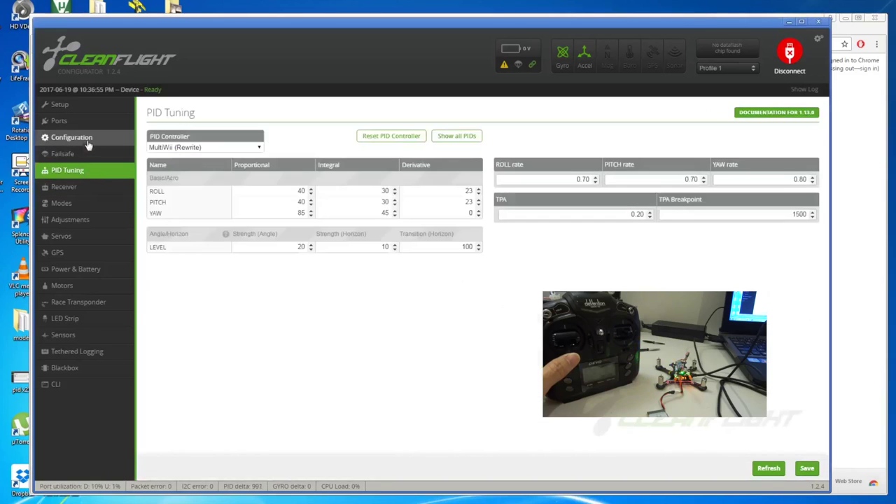
click(83, 138)
click(73, 106)
click(77, 123)
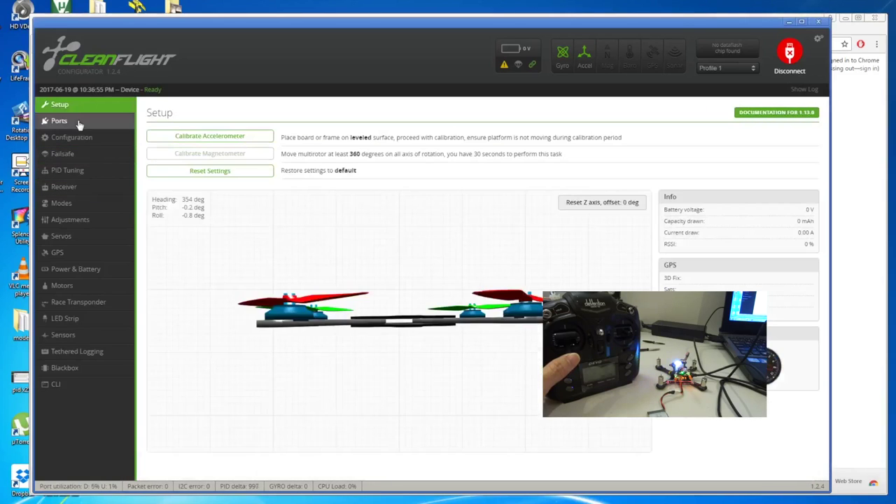
click(82, 137)
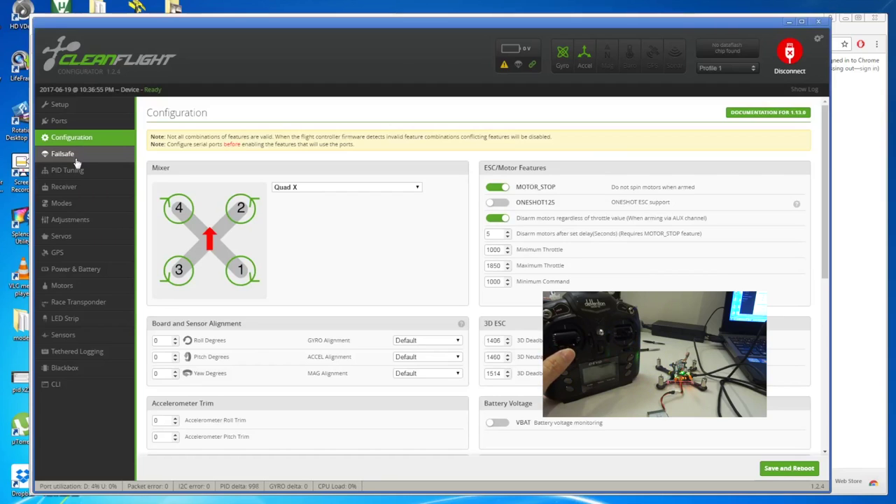
click(86, 338)
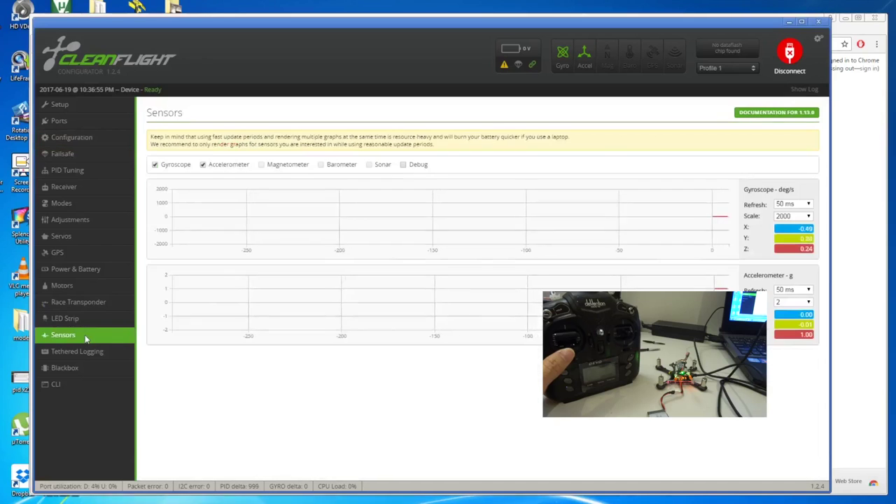
click(88, 319)
click(91, 305)
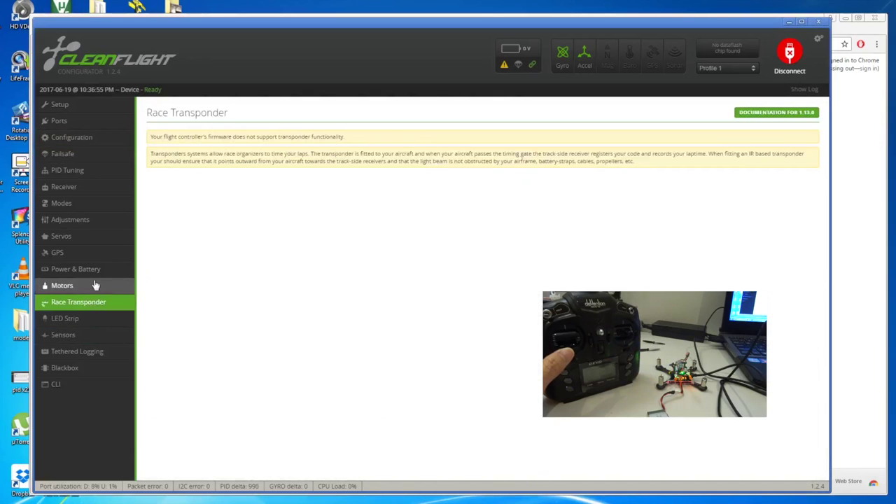
Remove the AIR MODE range on AUX 2, save the mode settings, and check the receiver channels.
click(86, 206)
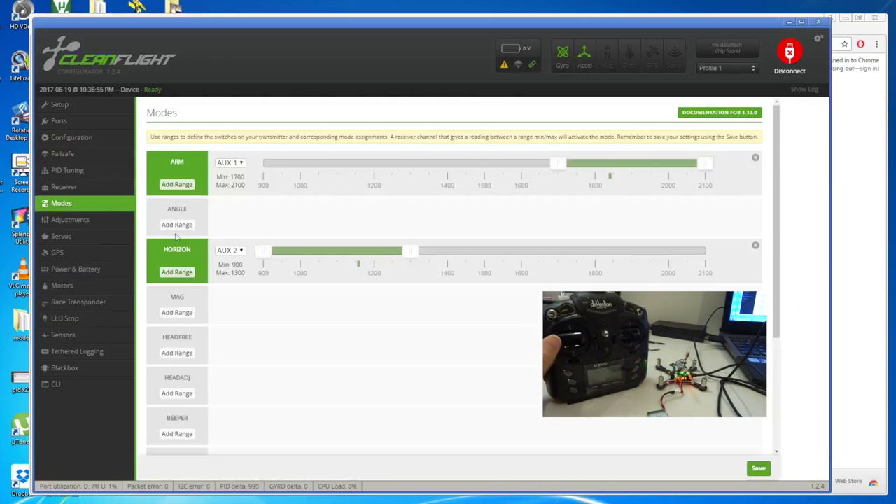
scroll(273, 287, down, 3)
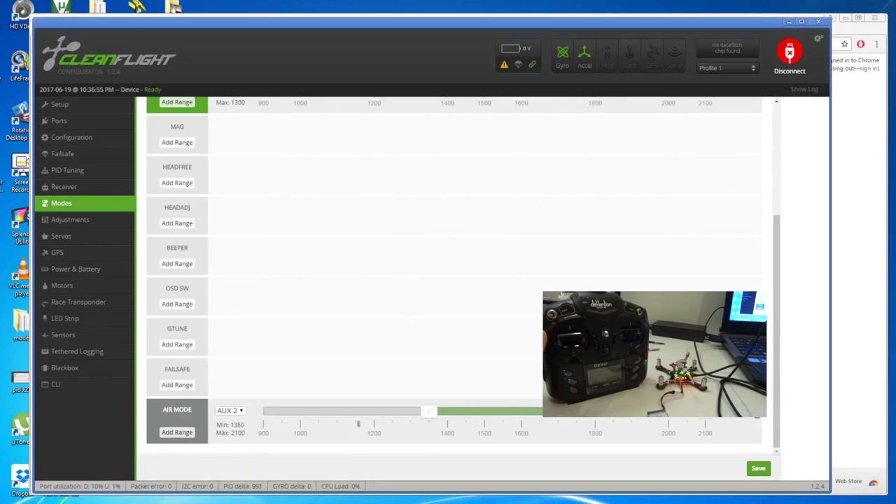
click(752, 411)
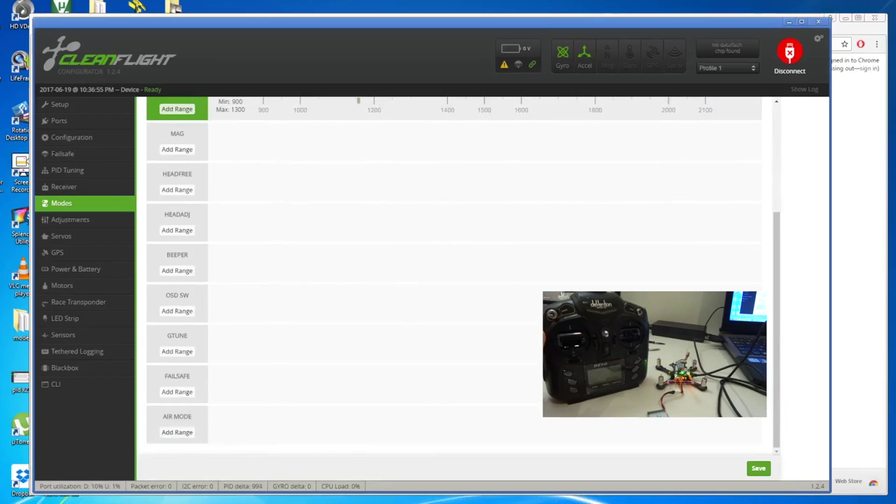
click(758, 468)
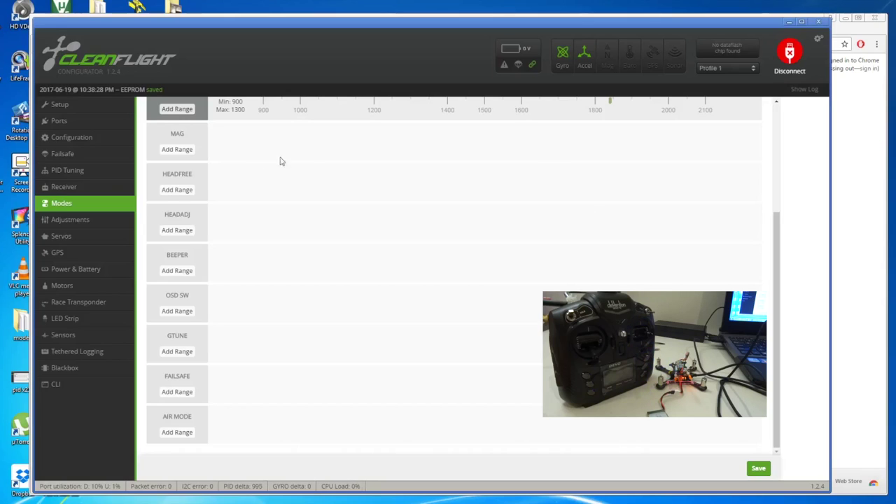
click(98, 187)
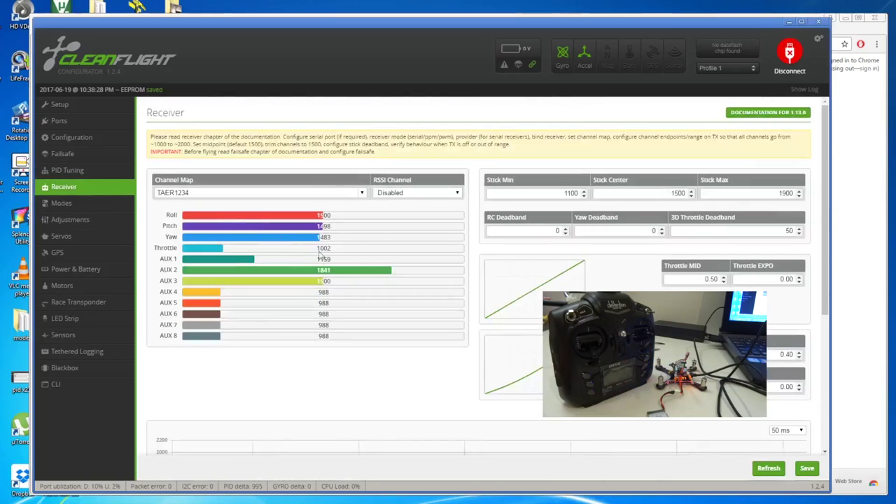